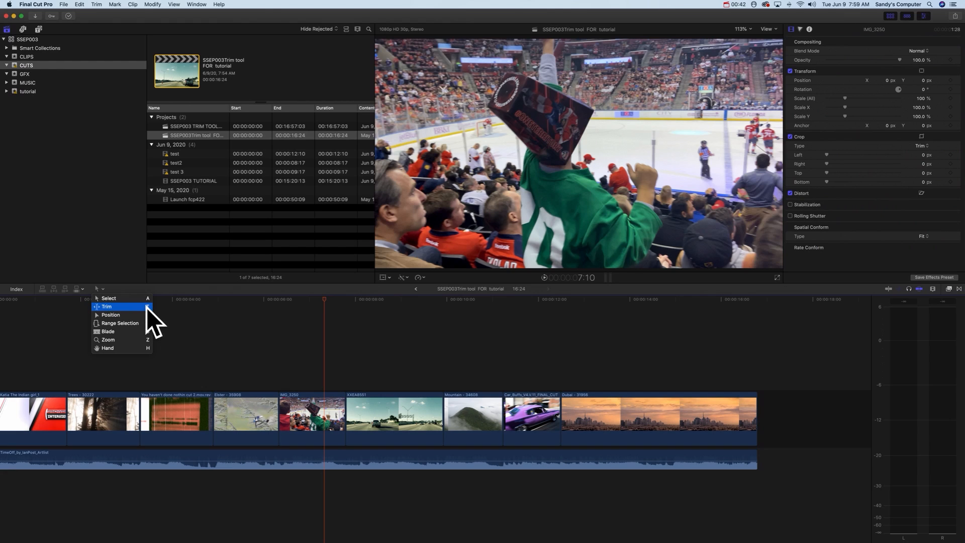
Step: With the Trim tool, select both sides of the edit between the highway and Mountain clips, and undo the last two changes
{"action": "left_click", "coordinate": [106, 306]}
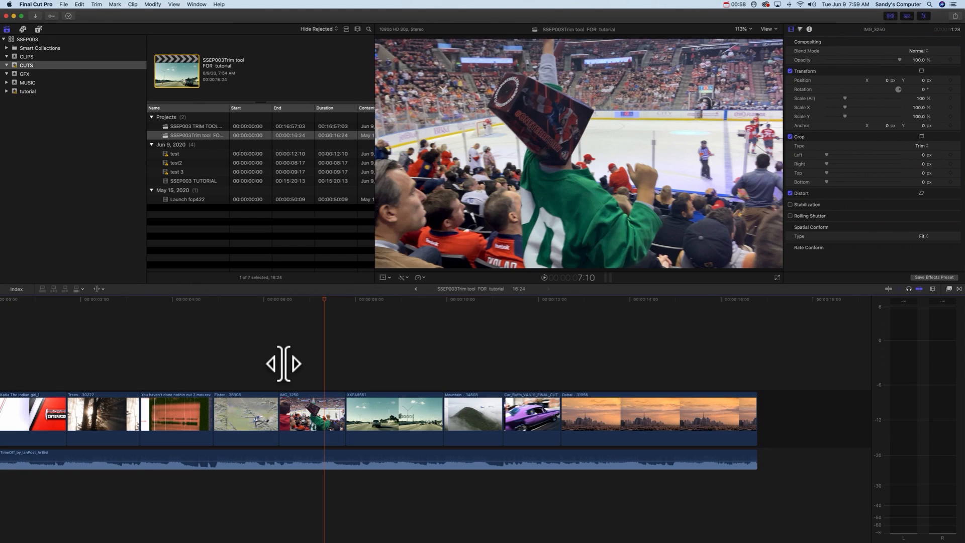
{"action": "scroll", "coordinate": [284, 370], "scroll_direction": "left", "scroll_amount": 1}
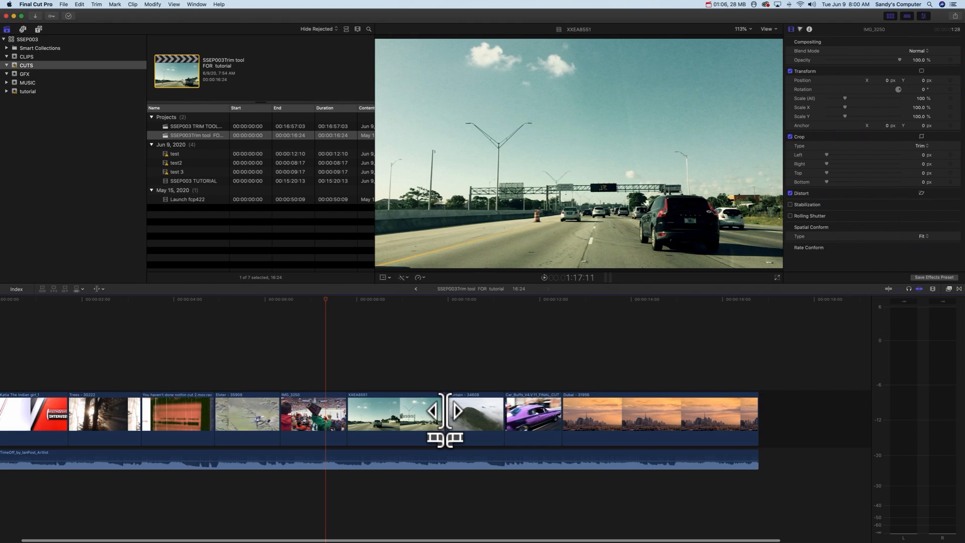
{"action": "left_click", "coordinate": [445, 414]}
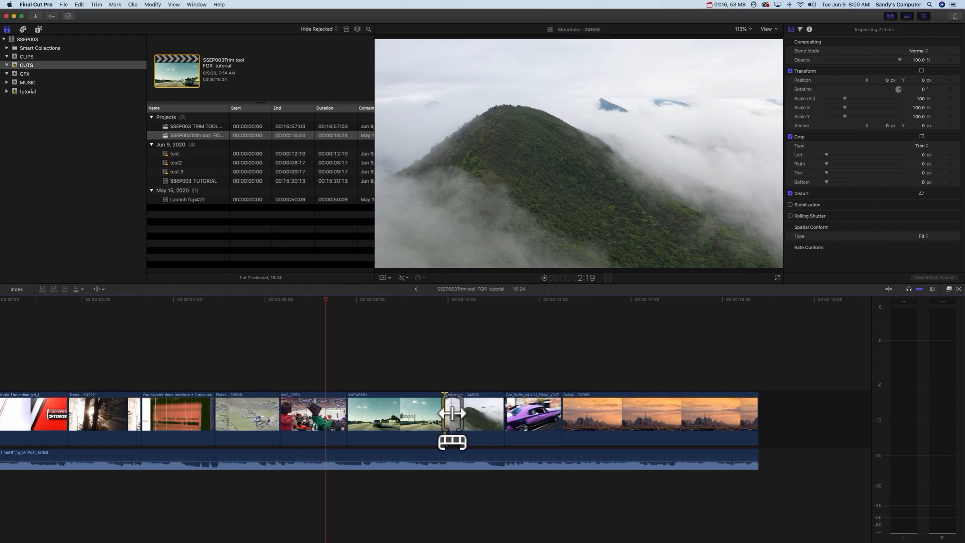
{"action": "key", "text": "super+z"}
{"action": "key", "text": "super+z"}
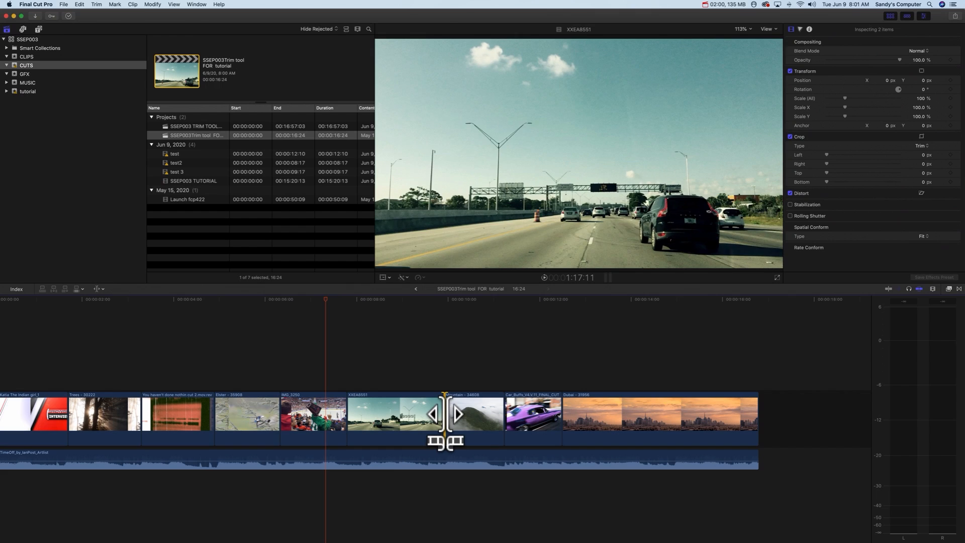
Step: Roll the edit between the highway and Mountain clips back and forth, leaving the highway clip about 1:18 long, and preview the cut
{"action": "left_click_drag", "start_coordinate": [444, 414], "coordinate": [402, 413]}
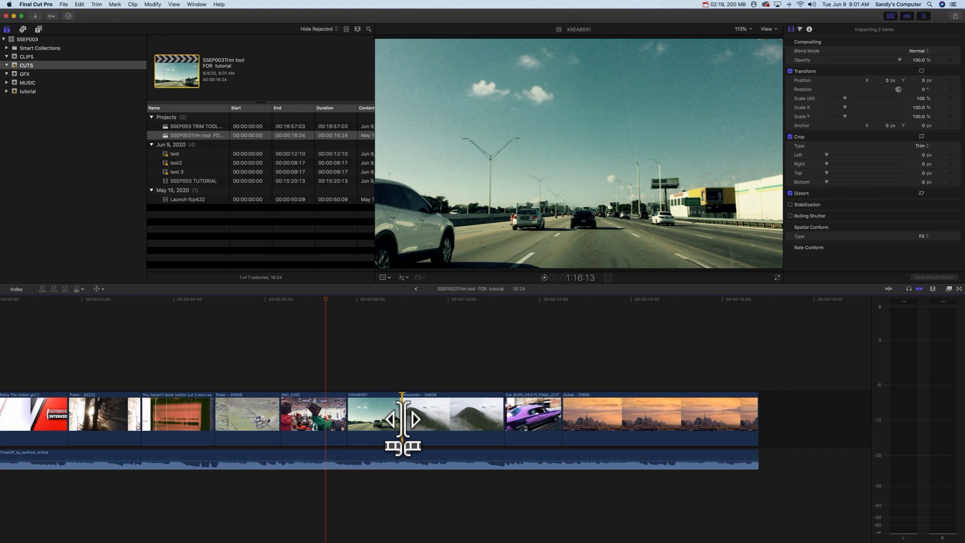
{"action": "left_click_drag", "start_coordinate": [402, 420], "coordinate": [478, 417]}
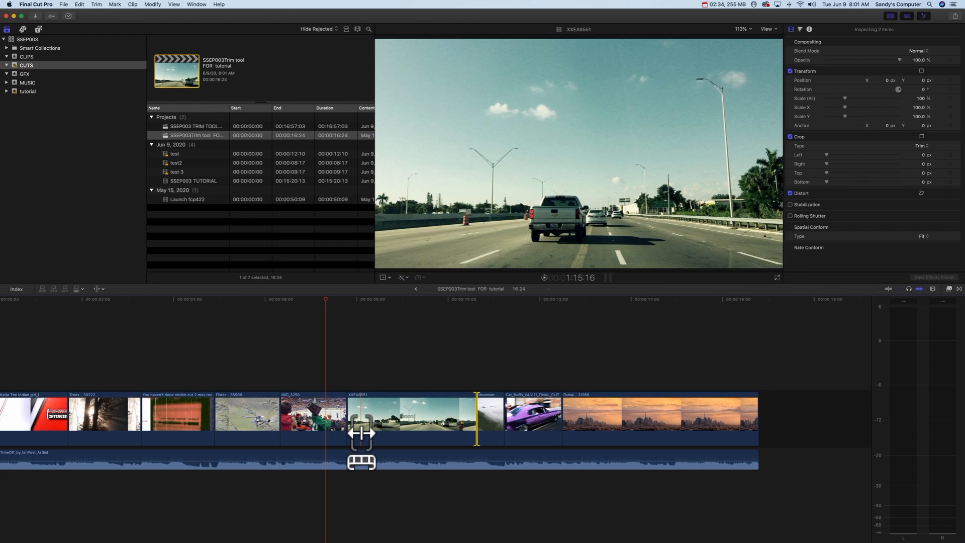
{"action": "left_click_drag", "start_coordinate": [478, 420], "coordinate": [421, 420]}
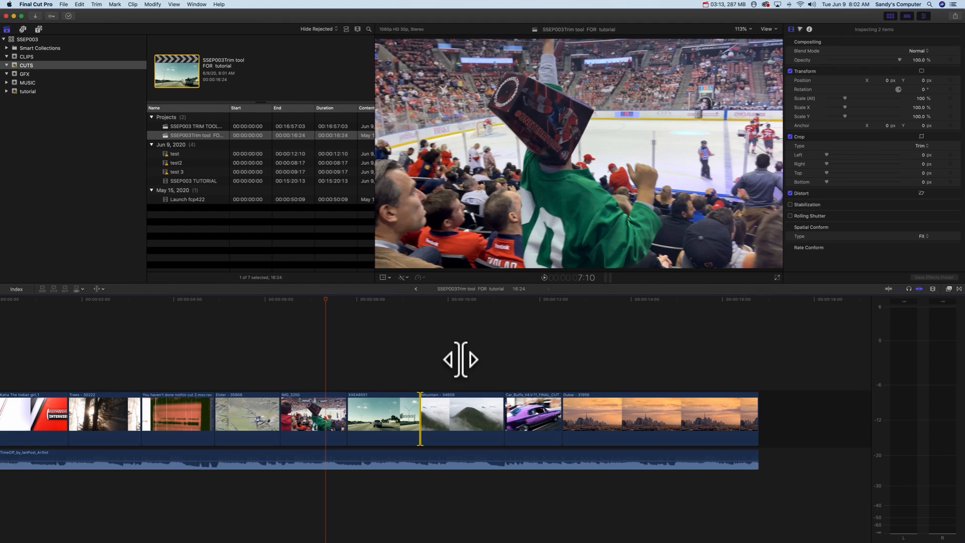
{"action": "key", "text": "shift+slash"}
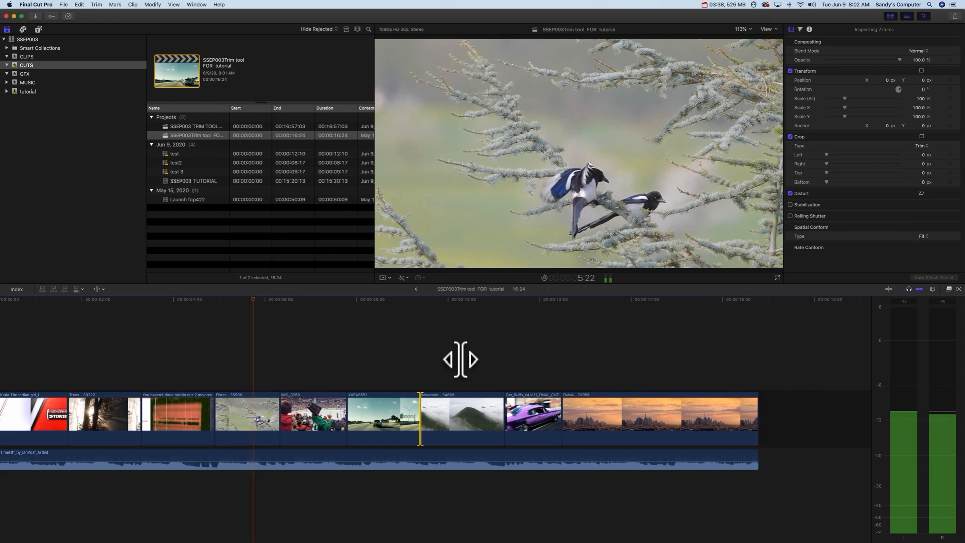
{"action": "key", "text": "space"}
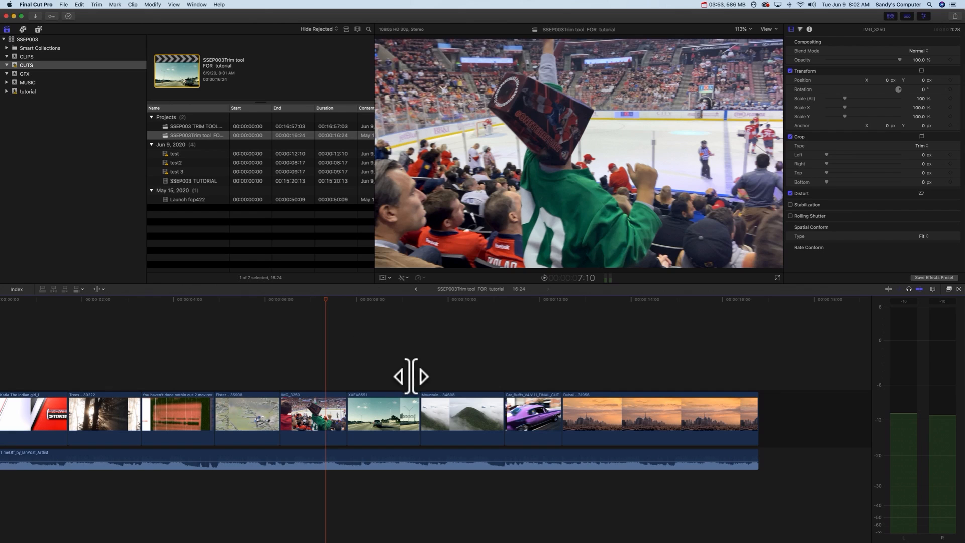
Step: Try rippling the highway clip's end in to a length of about 24 frames and out to about 2:29, undoing each trim
{"action": "left_click", "coordinate": [417, 406]}
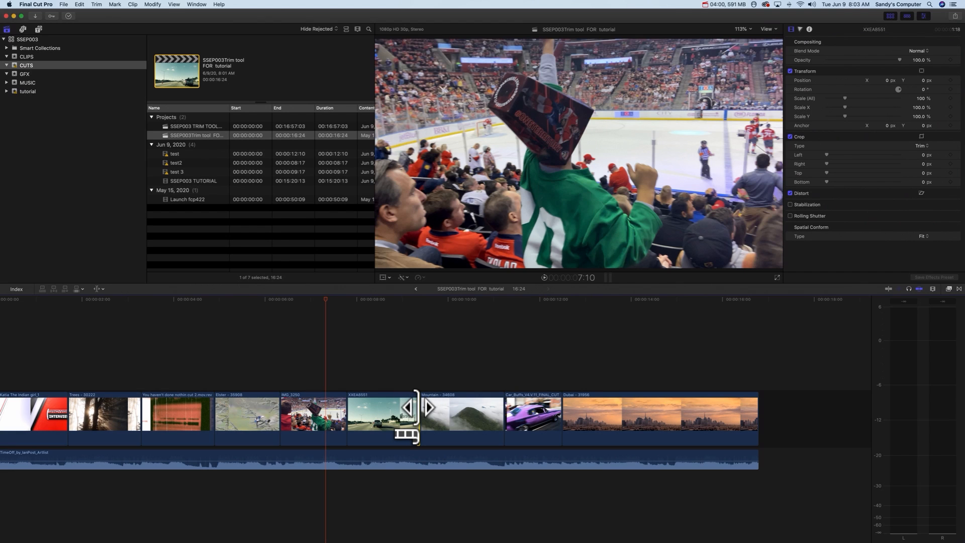
{"action": "left_click_drag", "start_coordinate": [418, 408], "coordinate": [381, 418]}
{"action": "key", "text": "super+z"}
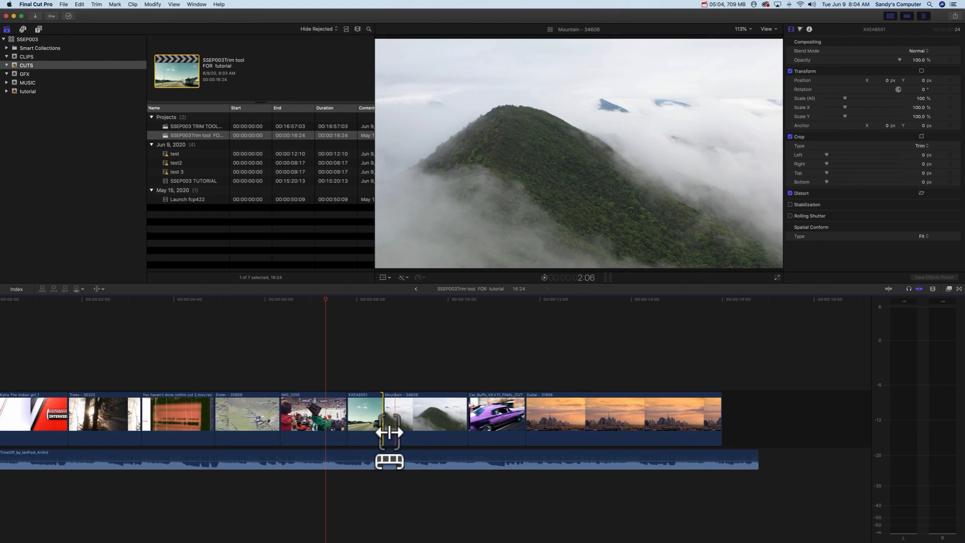
{"action": "key", "text": "super+z"}
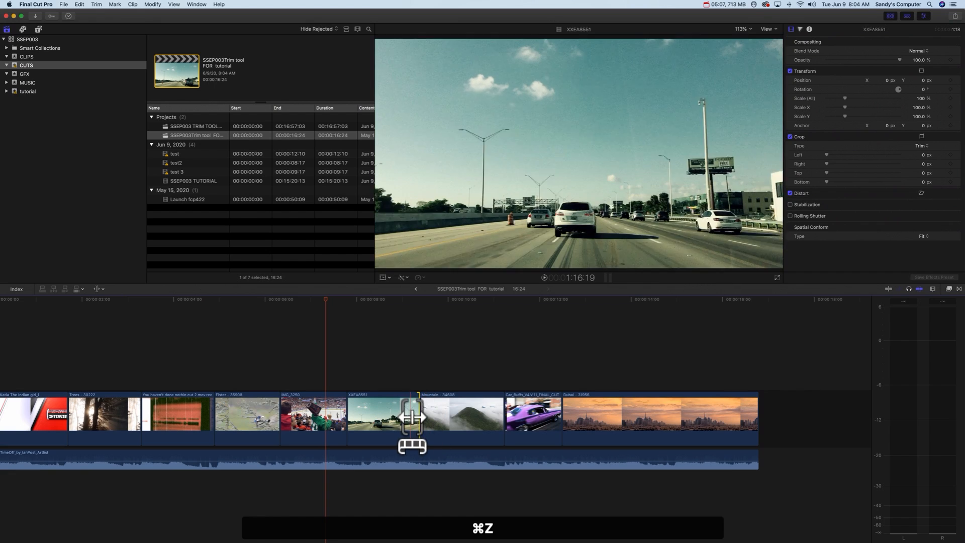
{"action": "left_click_drag", "start_coordinate": [417, 414], "coordinate": [482, 415]}
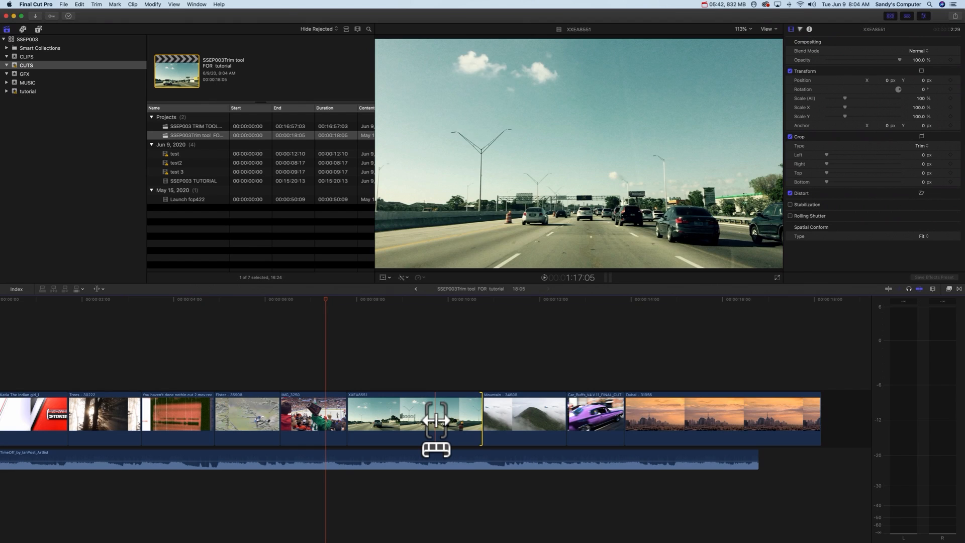
{"action": "key", "text": "super+z"}
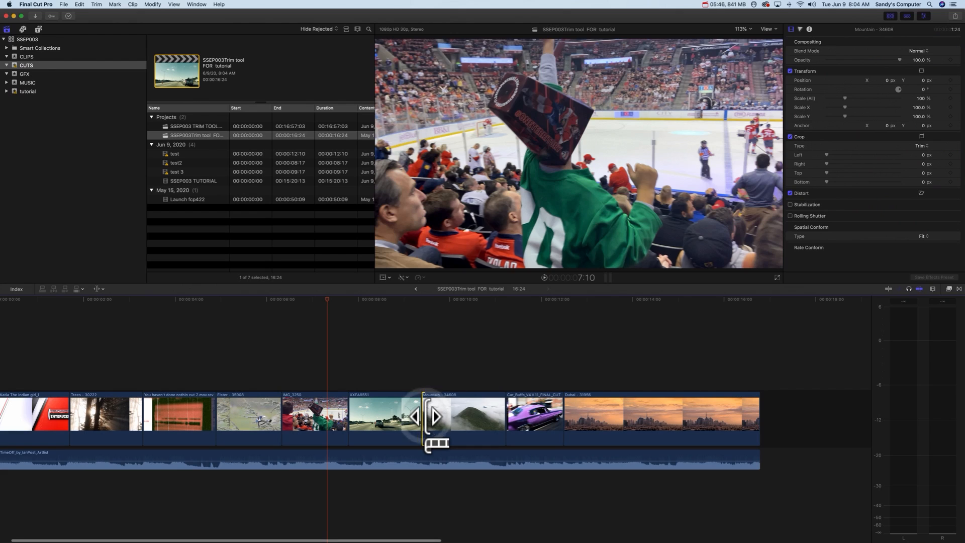
Step: Try rippling the Mountain clip's start out to a length of about 3:14 and in to about 17 frames, undoing each trim
{"action": "left_click_drag", "start_coordinate": [426, 417], "coordinate": [348, 426]}
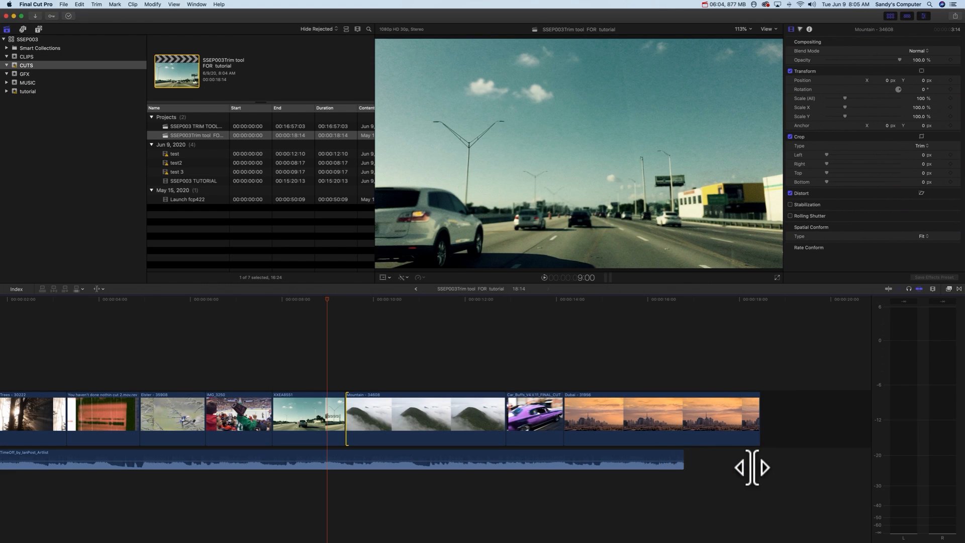
{"action": "key", "text": "super+z"}
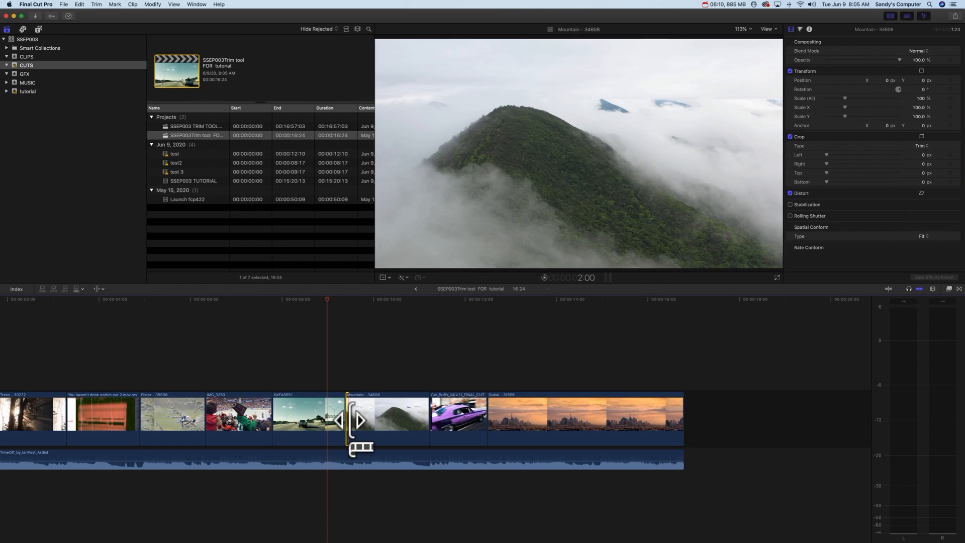
{"action": "left_click_drag", "start_coordinate": [356, 421], "coordinate": [407, 421]}
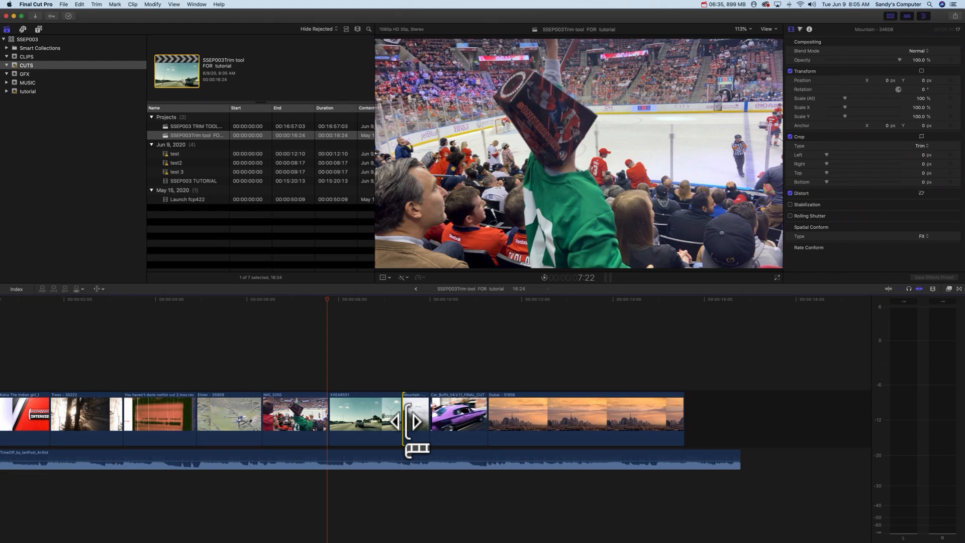
{"action": "key", "text": "super+z"}
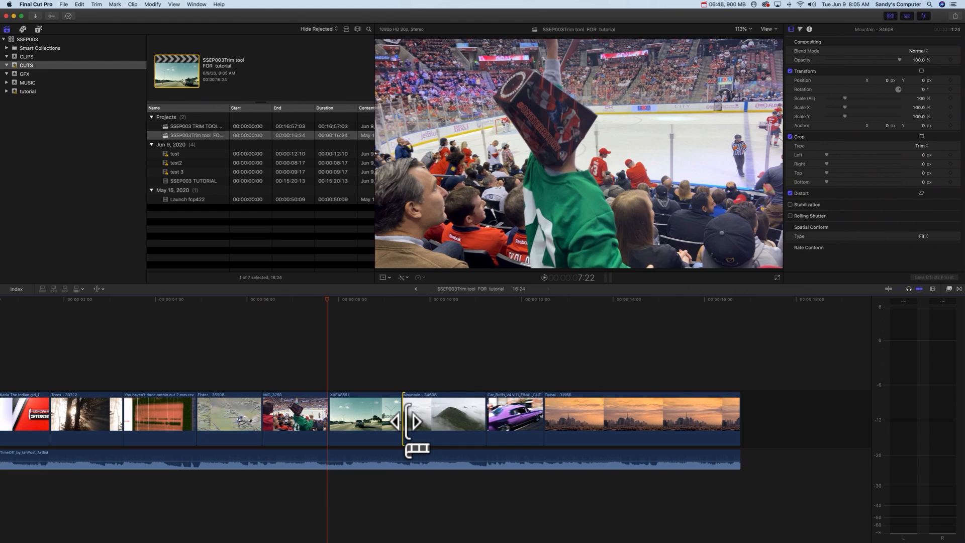
Step: Ripple trim the start of the Mountain clip by +5 frames three times using numeric entry
{"action": "type", "text": "+5"}
{"action": "key", "text": "Return"}
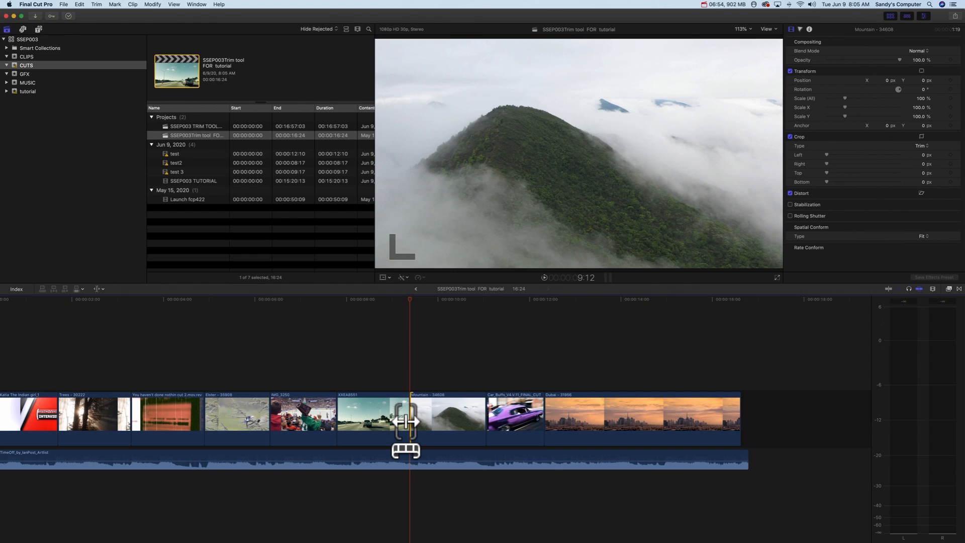
{"action": "type", "text": "+5"}
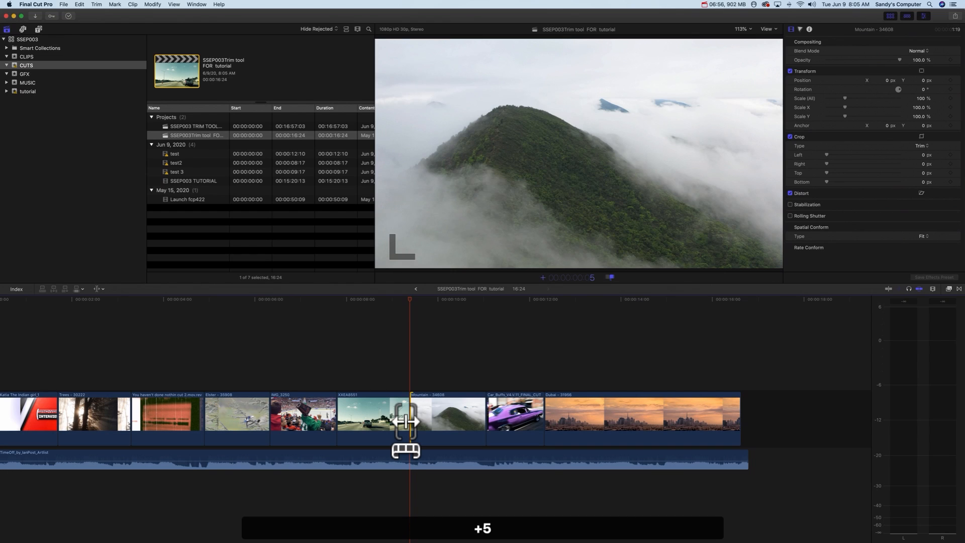
{"action": "key", "text": "Return"}
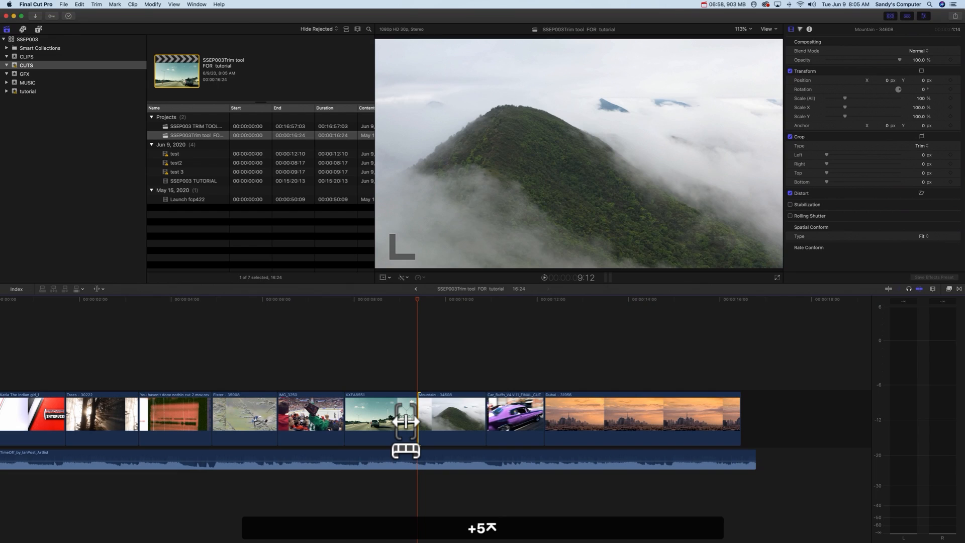
{"action": "type", "text": "+5"}
{"action": "key", "text": "Return"}
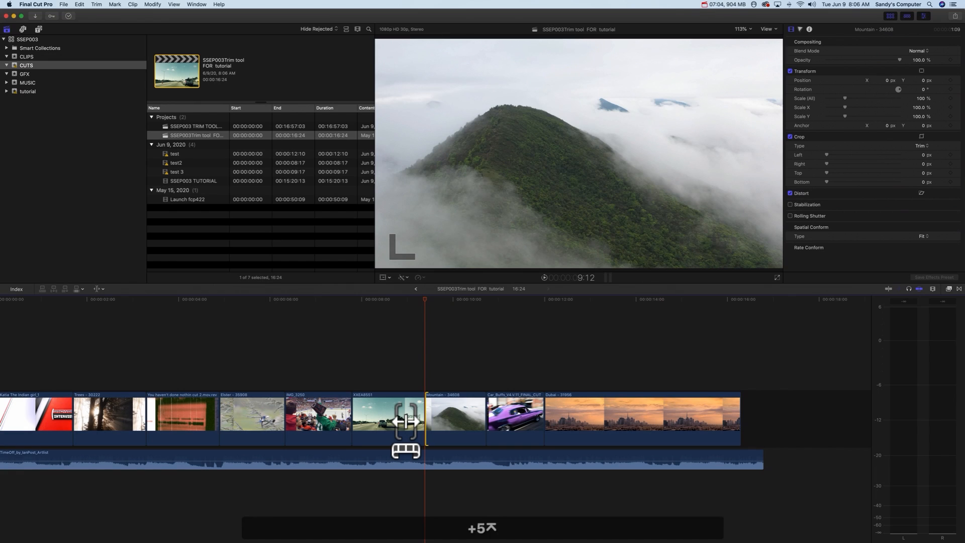
Step: Ripple the Mountain clip's start by -20 and -10 frames using numeric entry, and undo the numeric trims
{"action": "type", "text": "-20"}
{"action": "key", "text": "Return"}
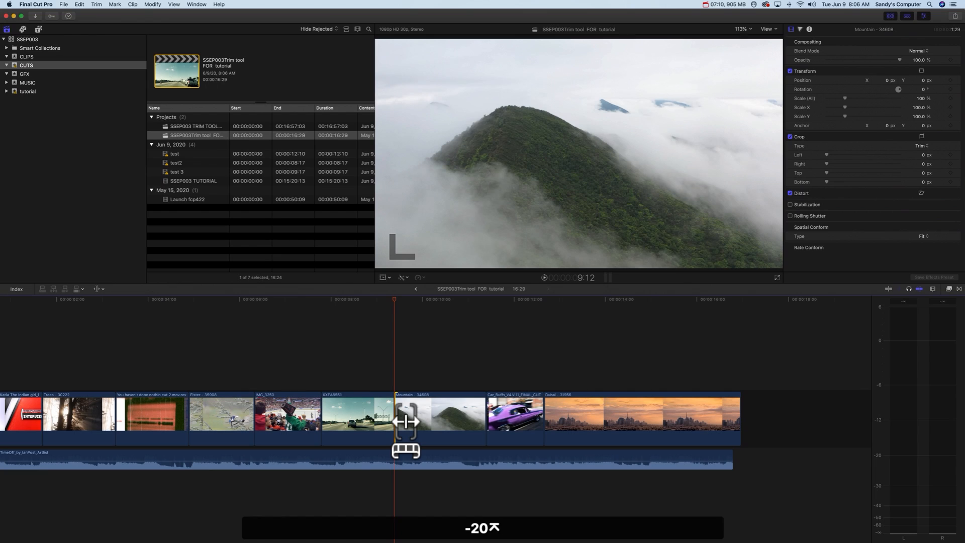
{"action": "type", "text": "-"}
{"action": "type", "text": "10"}
{"action": "key", "text": "Return"}
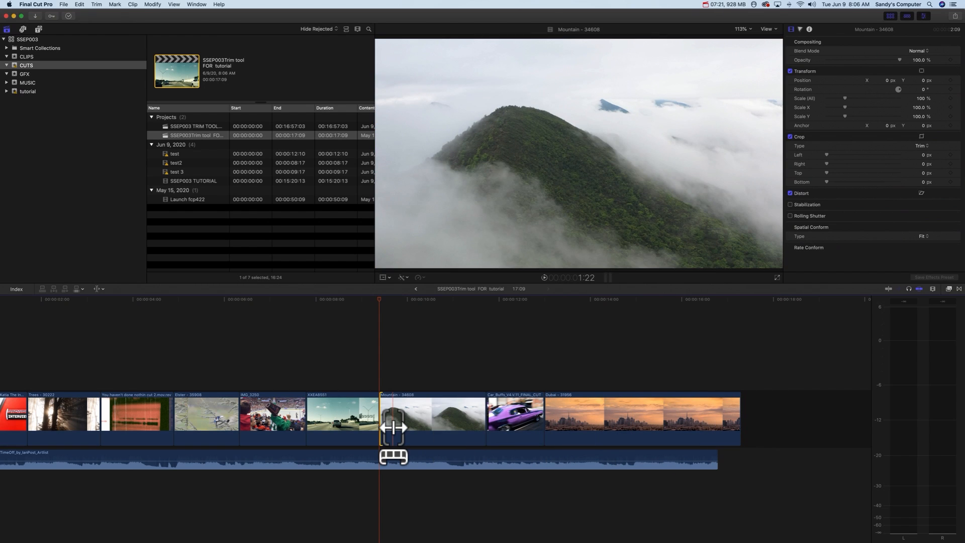
{"action": "key", "text": "super+z"}
{"action": "key", "text": "super+z"}
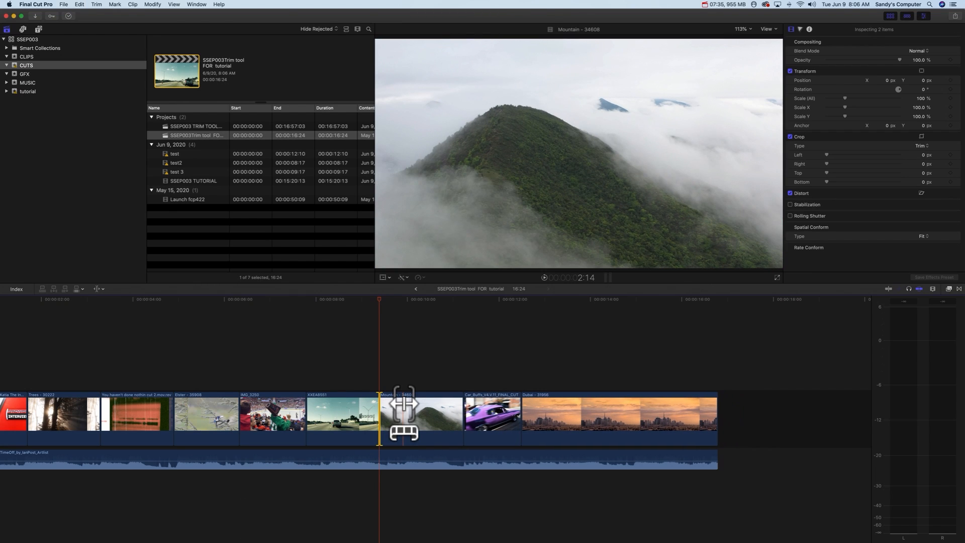
Step: With the Select tool, try extending the end of the highway clip to a length of about 3:17, and undo it
{"action": "key", "text": "a"}
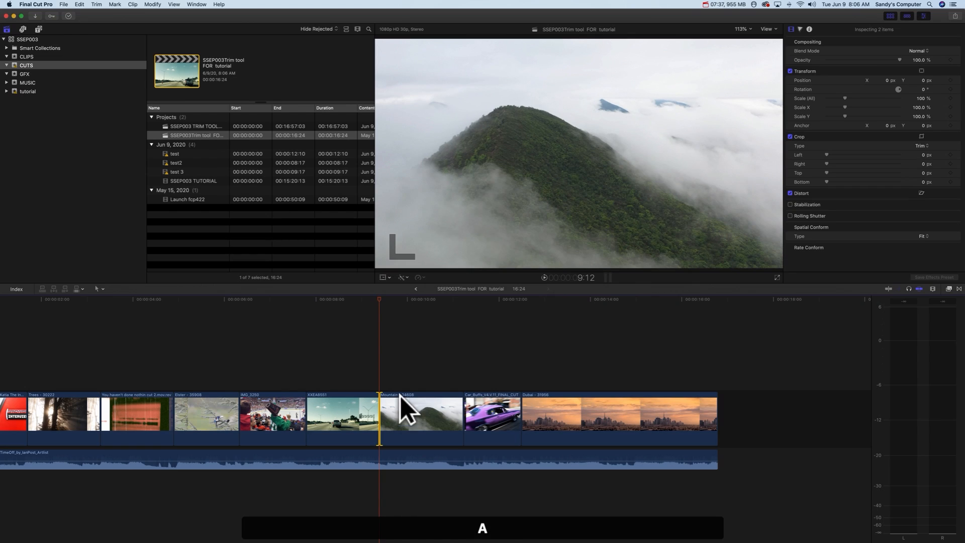
{"action": "left_click", "coordinate": [374, 415]}
{"action": "left_click_drag", "start_coordinate": [373, 416], "coordinate": [468, 425]}
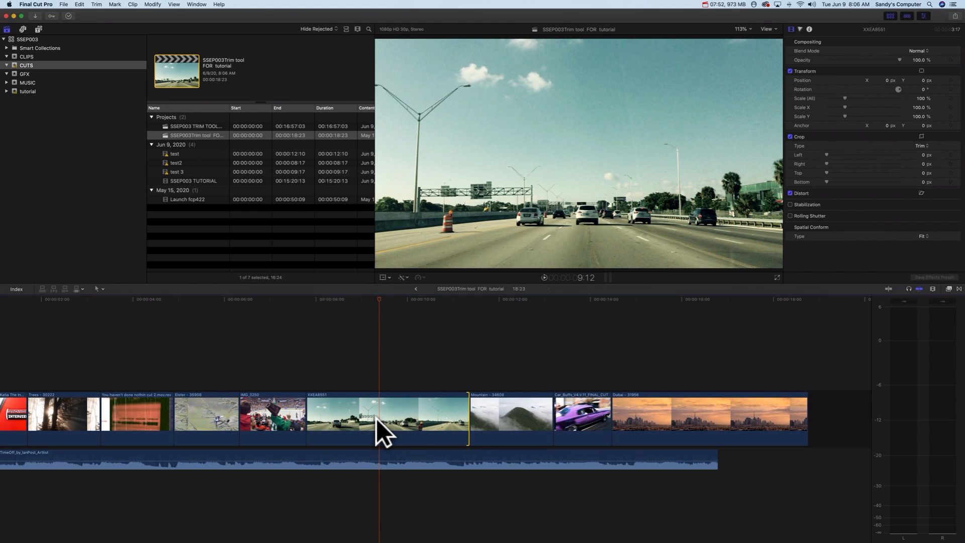
{"action": "key", "text": "super+z"}
{"action": "key", "text": "super+z"}
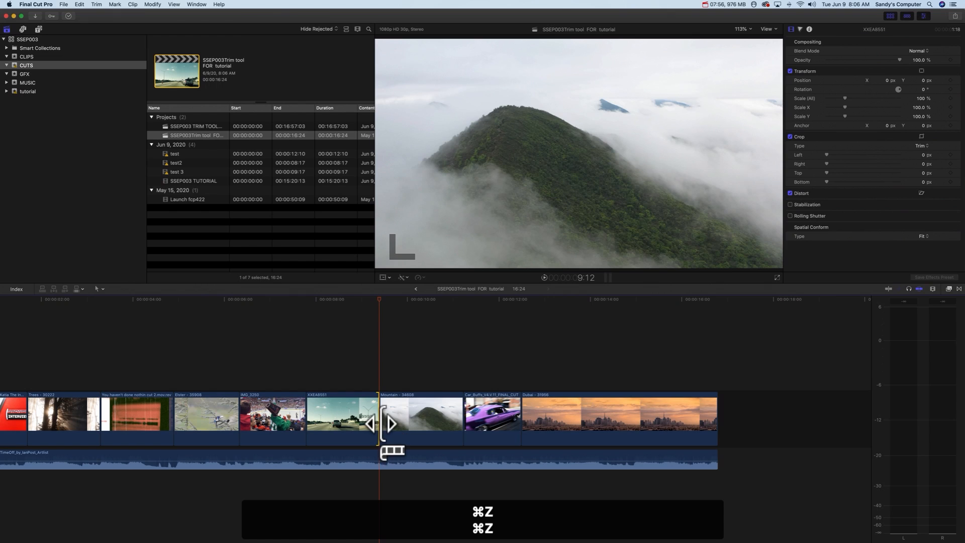
Step: Try trimming the Mountain clip's start to a length of about 17 frames and extending it to about 3:09, and undo both
{"action": "left_click", "coordinate": [383, 422]}
{"action": "left_click_drag", "start_coordinate": [385, 422], "coordinate": [441, 422]}
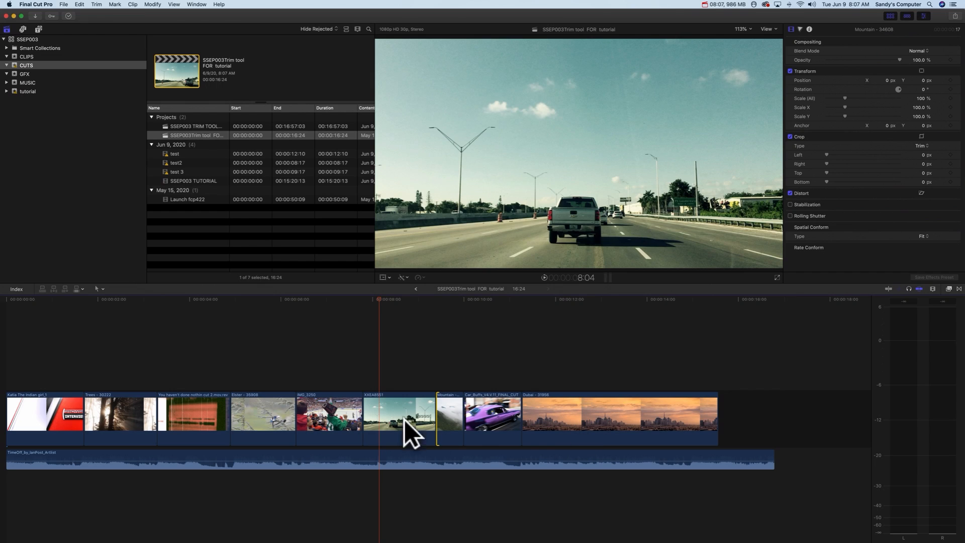
{"action": "left_click_drag", "start_coordinate": [441, 425], "coordinate": [316, 441]}
{"action": "scroll", "coordinate": [316, 439], "scroll_direction": "right", "scroll_amount": 3}
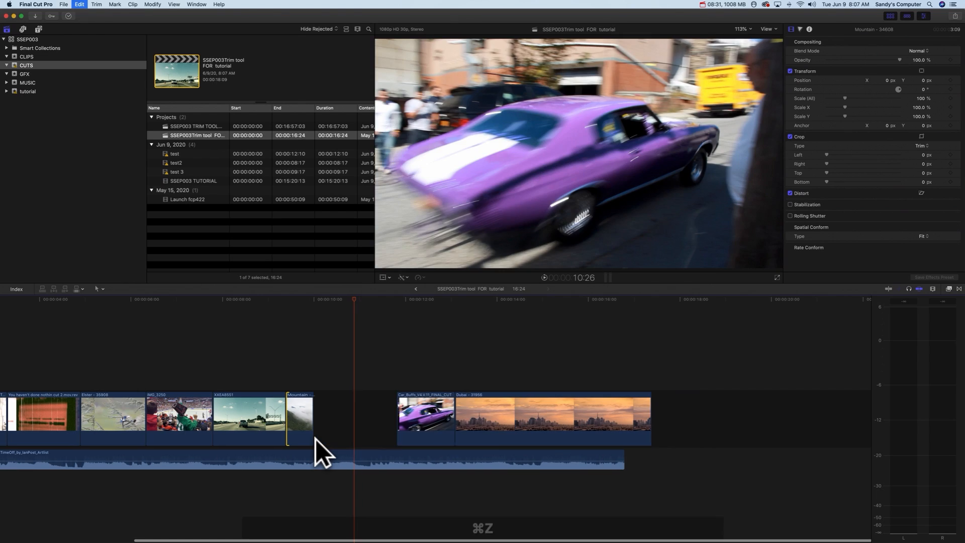
{"action": "left_click_drag", "start_coordinate": [319, 453], "coordinate": [294, 432]}
{"action": "key", "text": "super+z"}
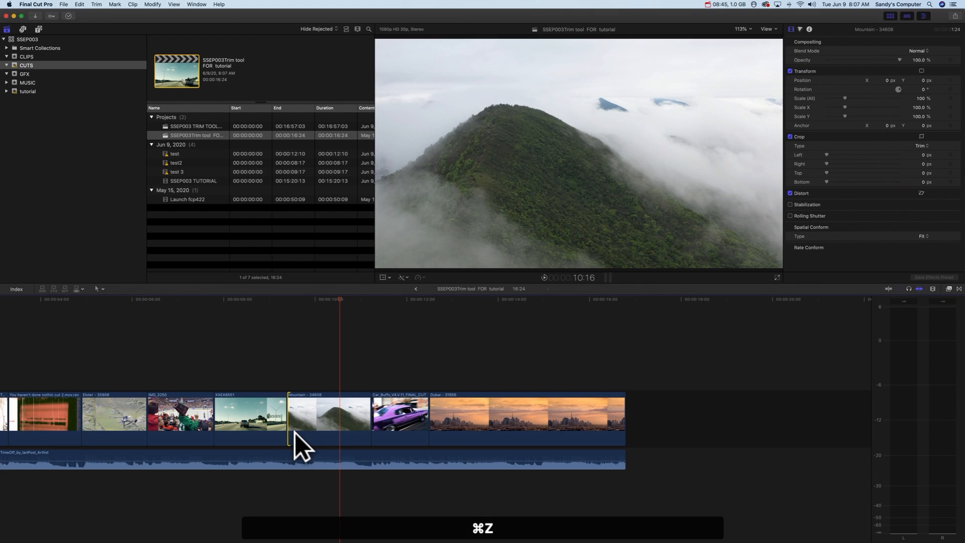
Step: With the Position tool, shorten the highway clip's end to about 28 frames, leaving a gap, and extend it back to the Mountain clip
{"action": "left_click", "coordinate": [335, 300]}
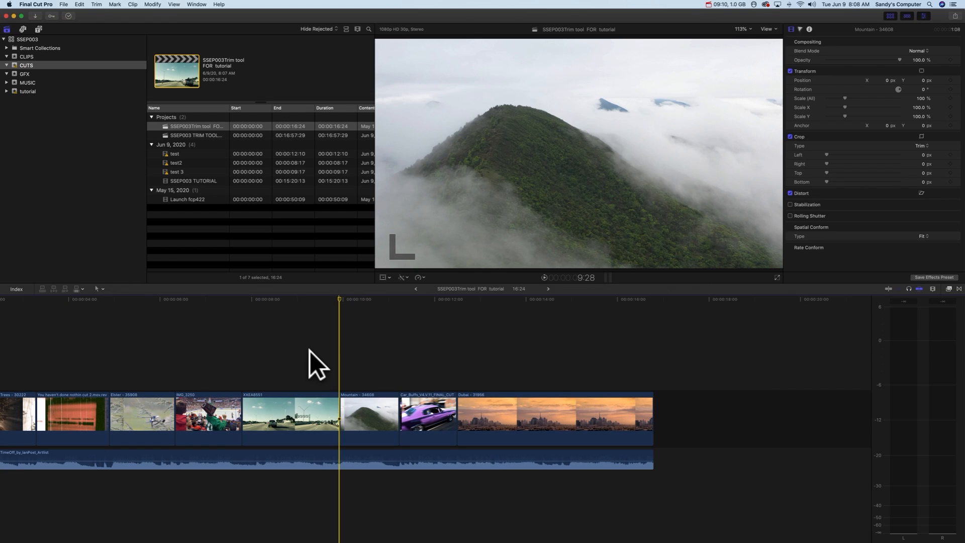
{"action": "key", "text": "p"}
{"action": "left_click", "coordinate": [332, 411]}
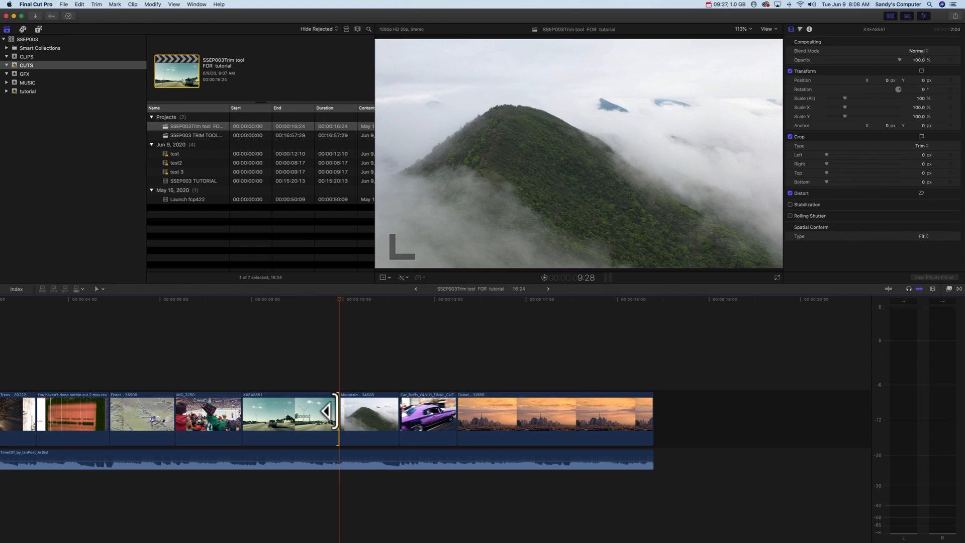
{"action": "left_click_drag", "start_coordinate": [331, 411], "coordinate": [282, 426]}
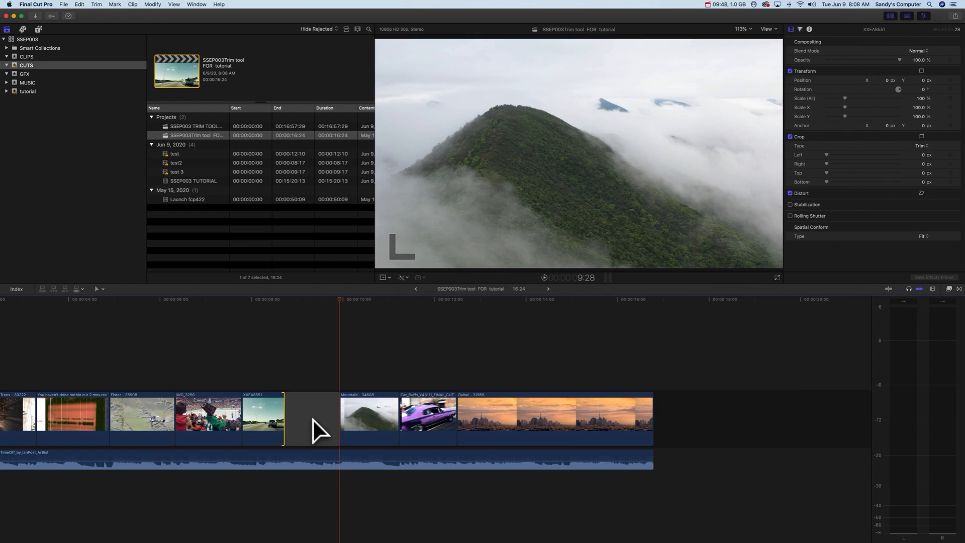
{"action": "left_click_drag", "start_coordinate": [284, 422], "coordinate": [339, 421]}
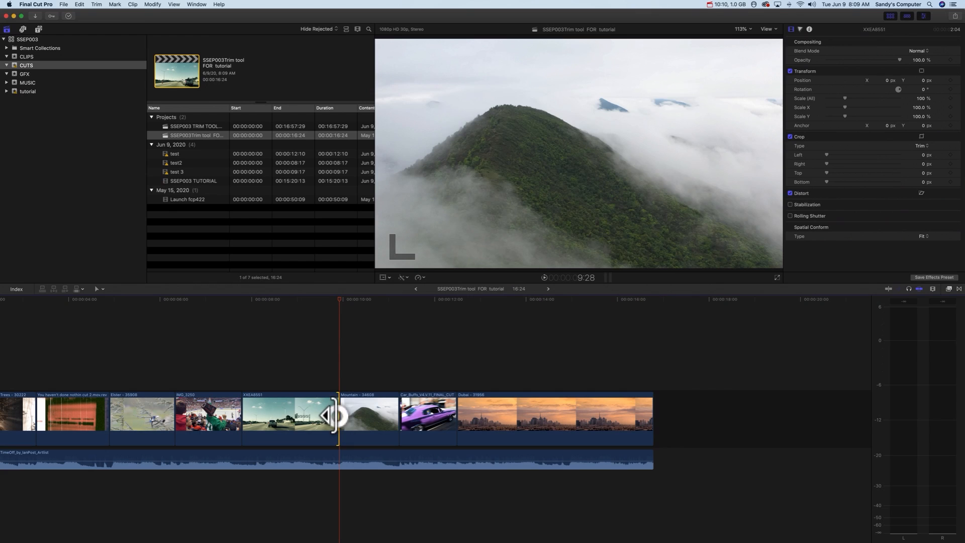
Step: With the Position tool, trim the Mountain clip's start to a length of about 12 frames, and extend it back to the highway clip
{"action": "mouse_move", "coordinate": [334, 421]}
{"action": "left_mouse_down"}
{"action": "mouse_move", "coordinate": [252, 421]}
{"action": "mouse_move", "coordinate": [382, 432]}
{"action": "mouse_move", "coordinate": [302, 425]}
{"action": "mouse_move", "coordinate": [377, 431]}
{"action": "mouse_move", "coordinate": [349, 432]}
{"action": "left_mouse_up"}
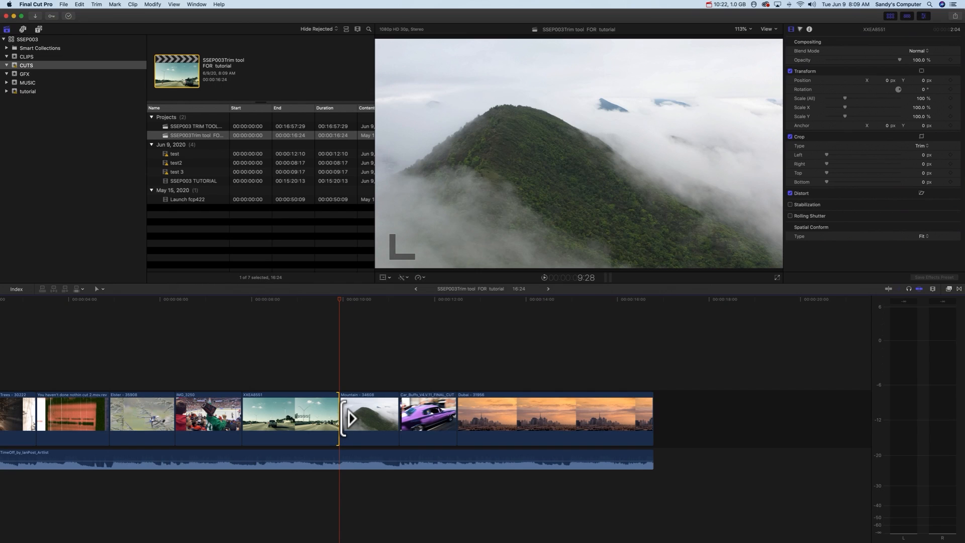
{"action": "left_click", "coordinate": [341, 418]}
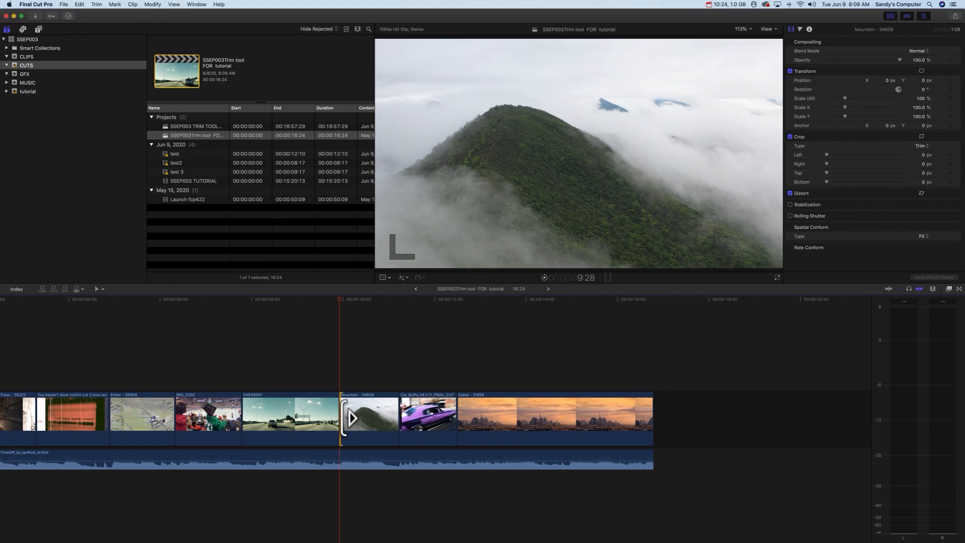
{"action": "left_click_drag", "start_coordinate": [341, 418], "coordinate": [380, 418]}
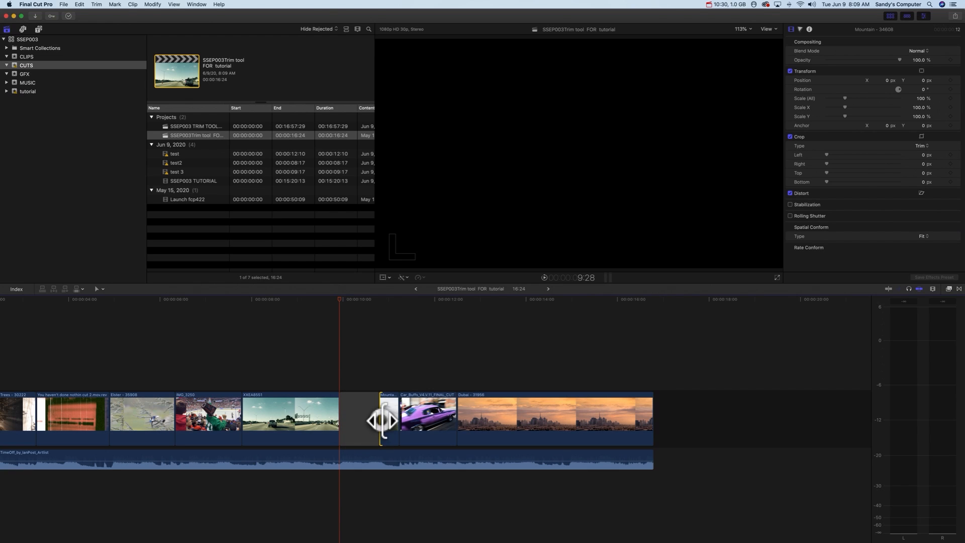
{"action": "left_click_drag", "start_coordinate": [381, 421], "coordinate": [324, 424]}
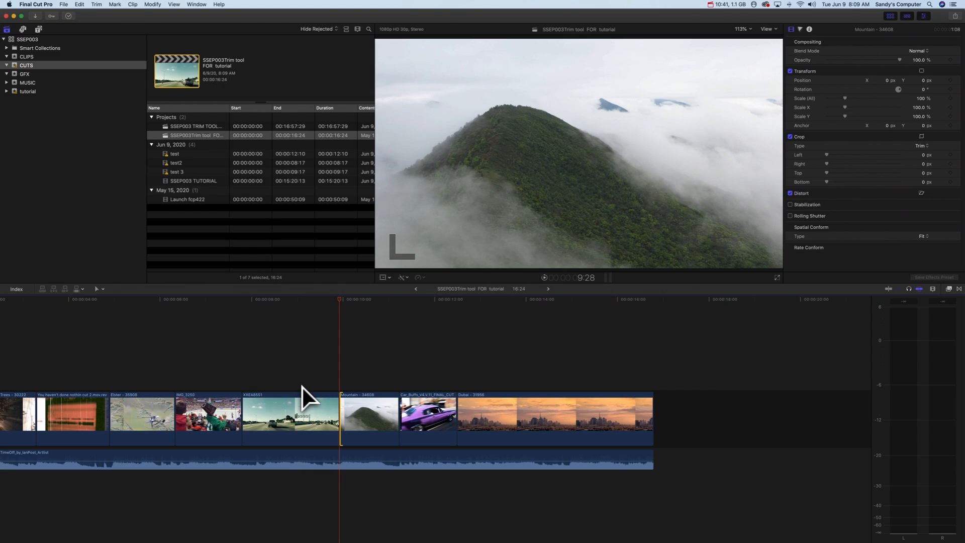
Step: Trim the Mountain clip's start by +10 and +20 frames using numeric entry, and restore it with -30 frames
{"action": "type", "text": "+10"}
{"action": "key", "text": "Return"}
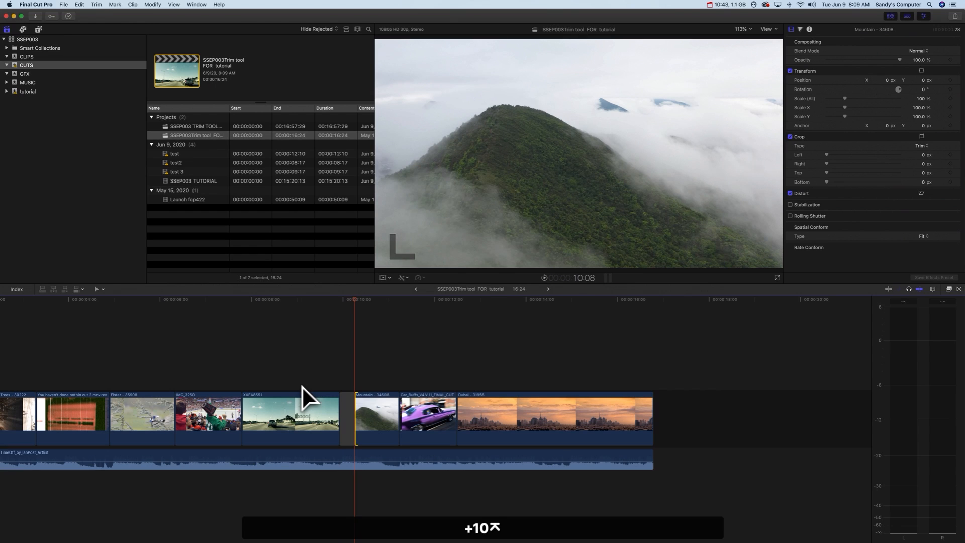
{"action": "type", "text": "+20"}
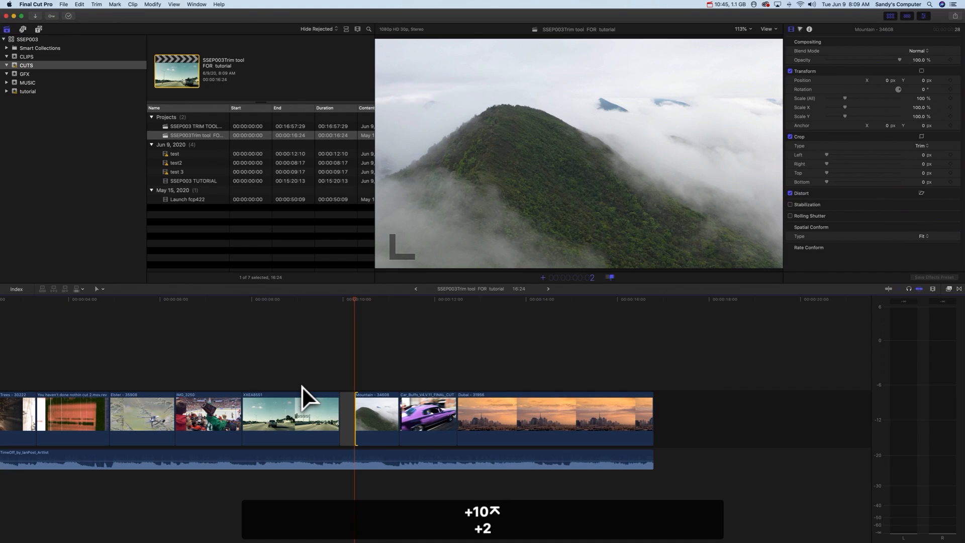
{"action": "key", "text": "Return"}
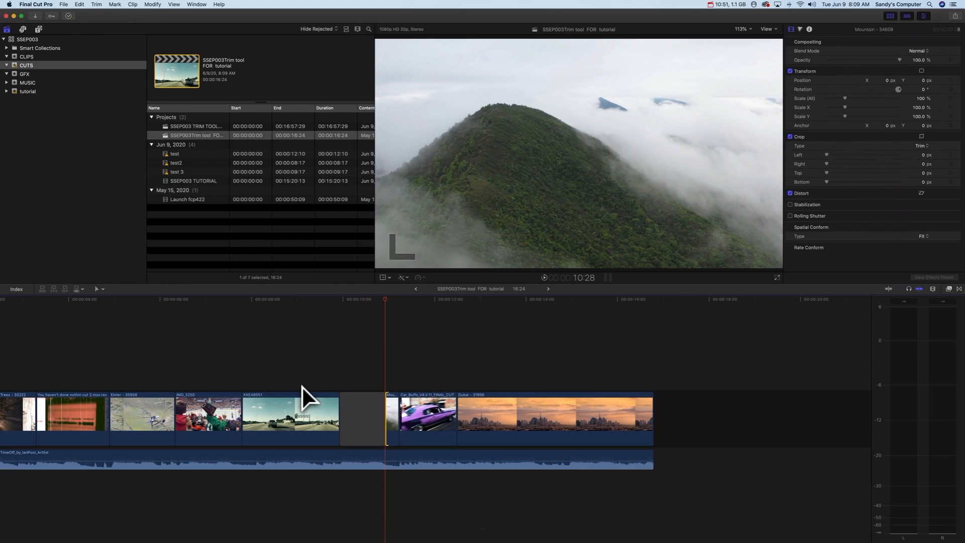
{"action": "type", "text": "-30"}
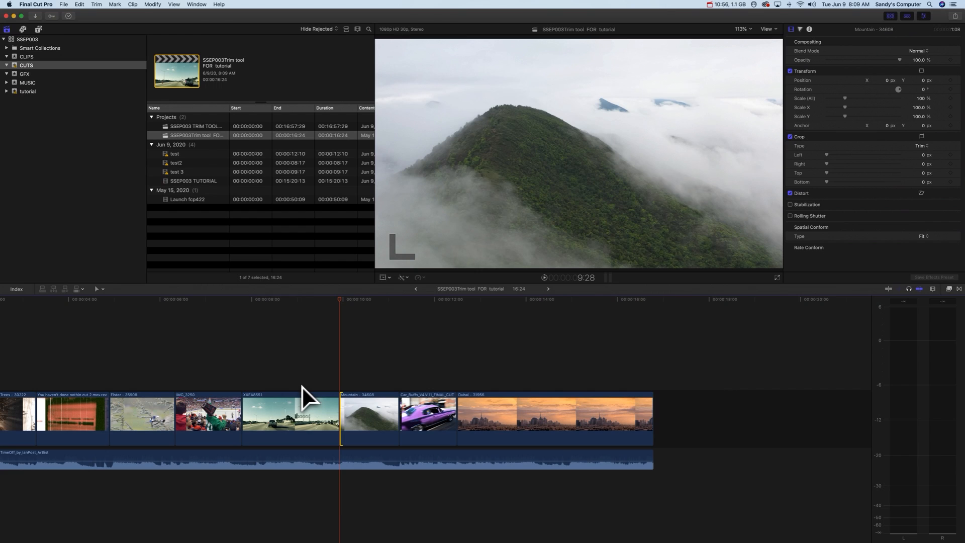